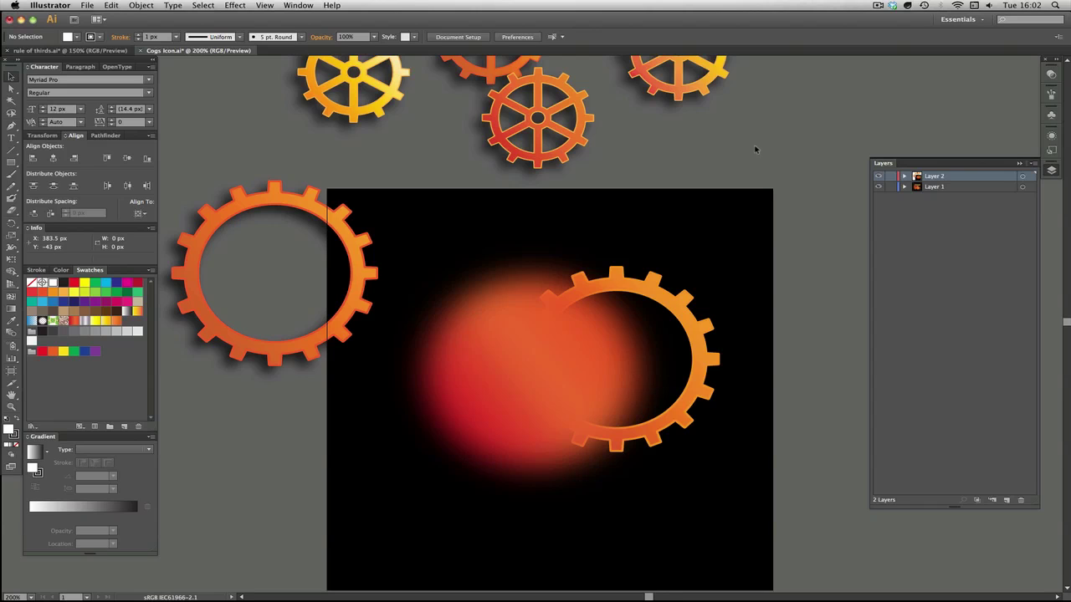
- Pan up to the loose gears and hide Layer 2 to reveal the finished NAME icon
drag(717, 159, 730, 264)
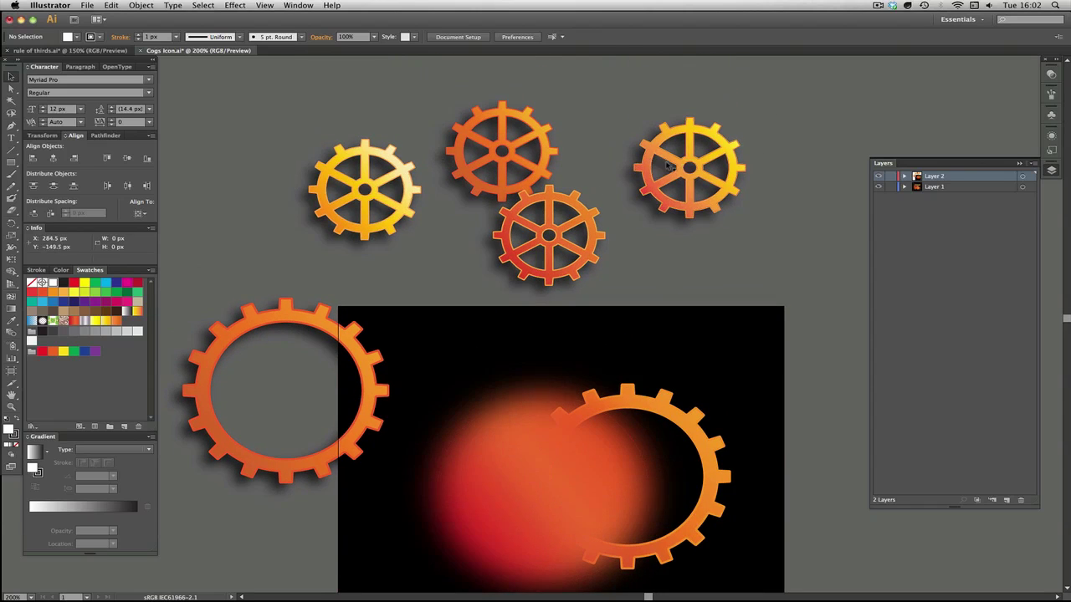
click(878, 177)
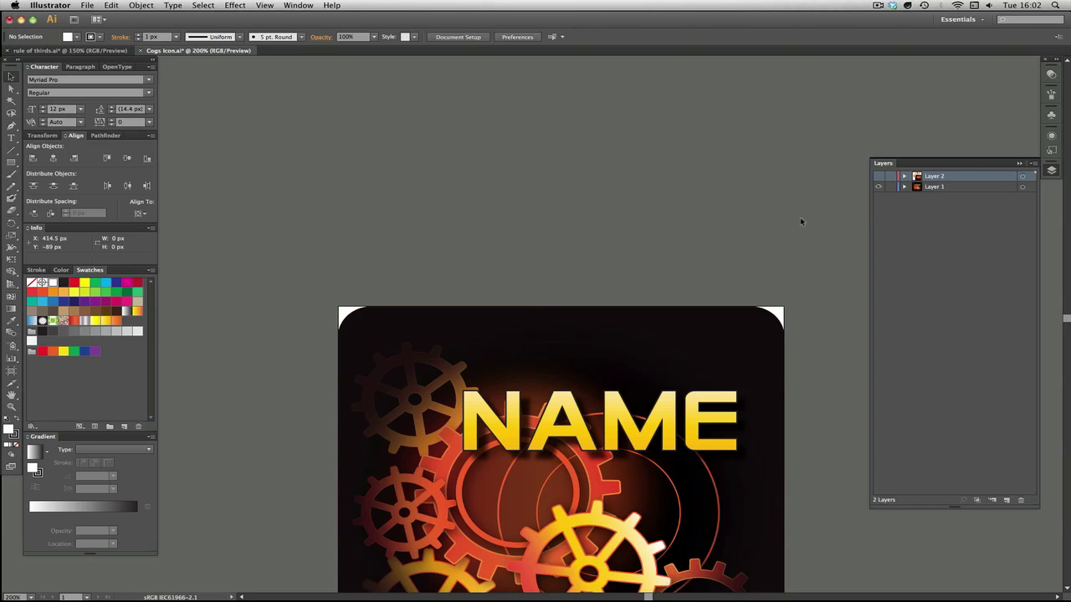
- Pan the canvas until the entire NAME cog icon artboard is visible
drag(700, 218, 683, 84)
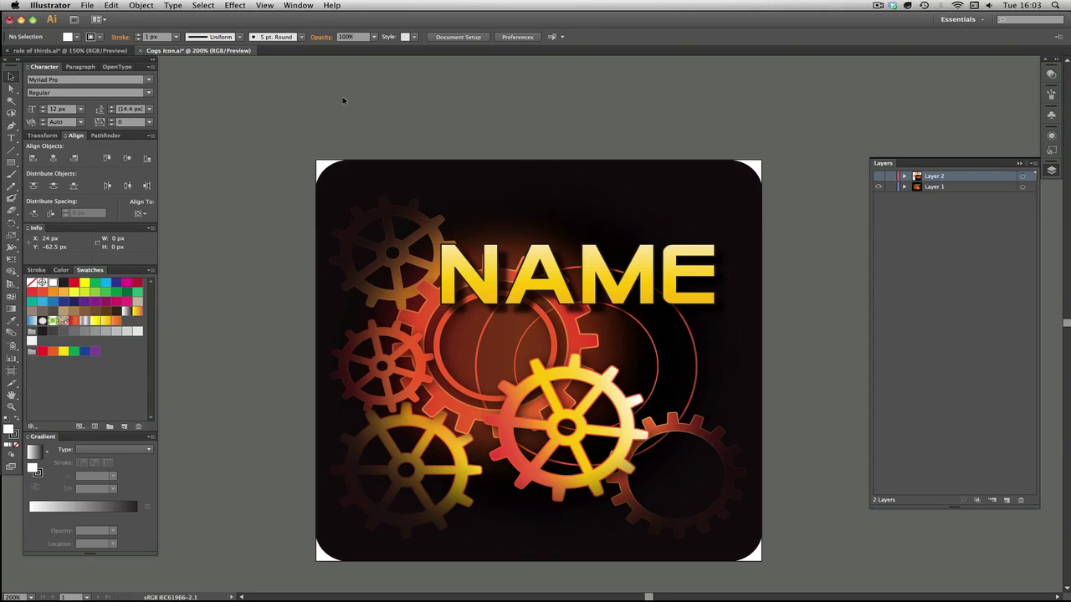
- Open the Kuler panel from Window > Extensions, enlarge it, and load the next set of sky themes
click(297, 5)
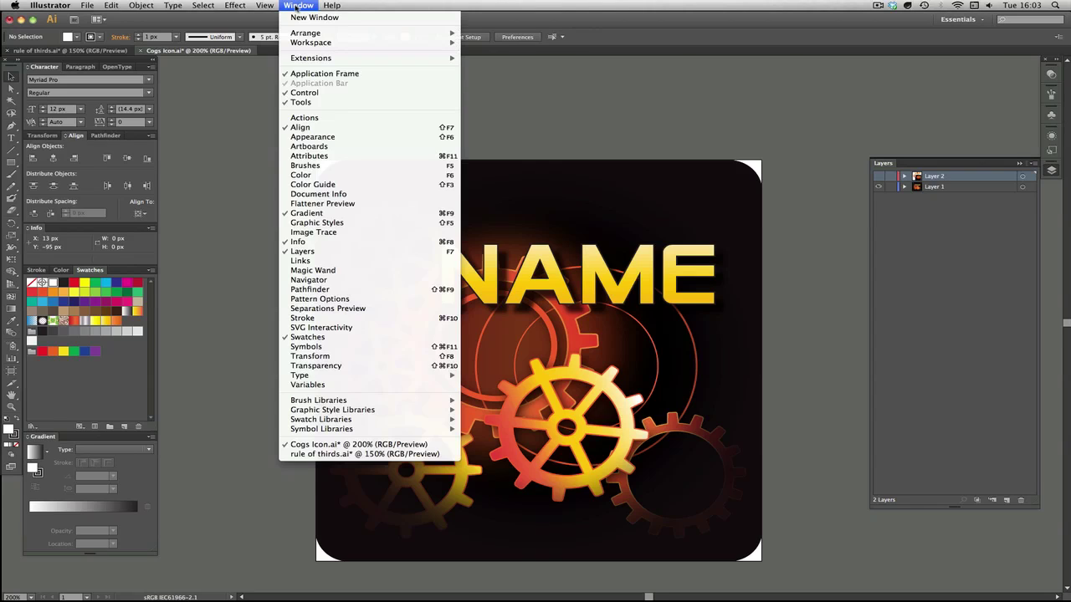
mouse_move(365, 60)
click(484, 58)
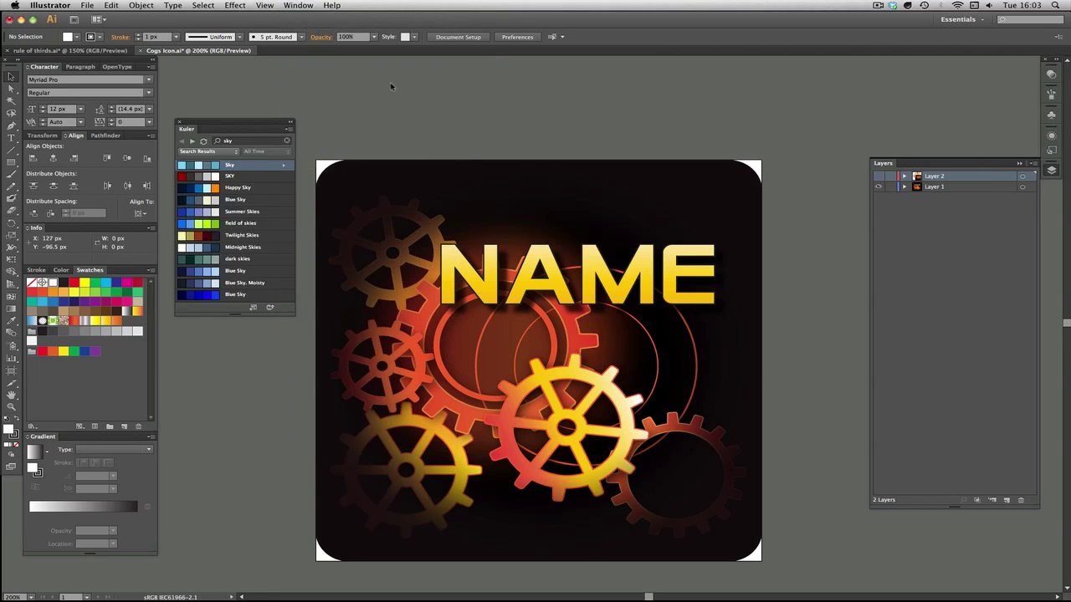
drag(223, 124, 224, 158)
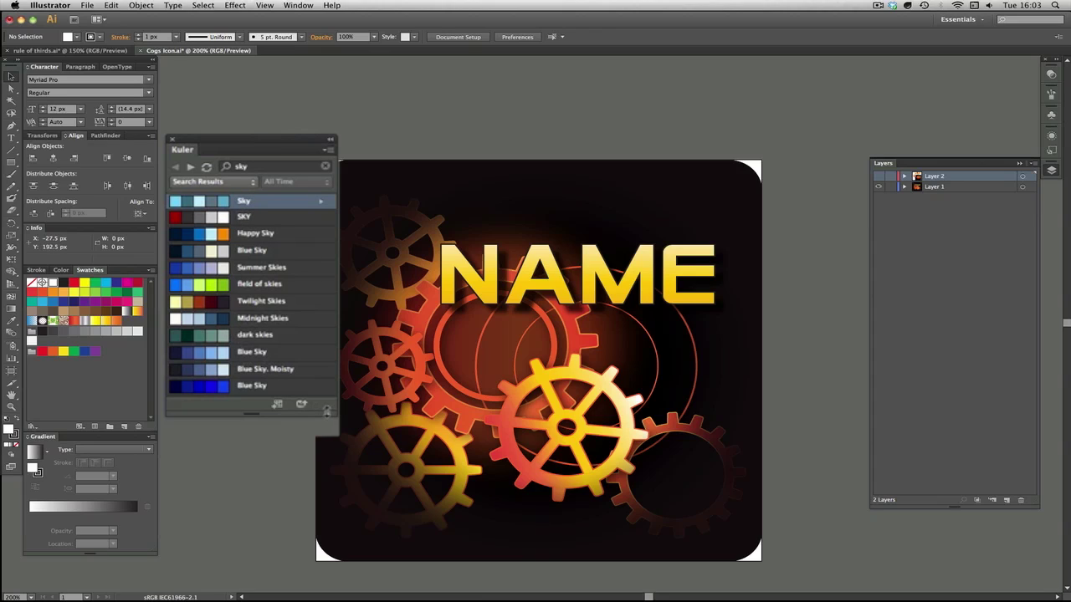
drag(327, 410, 327, 429)
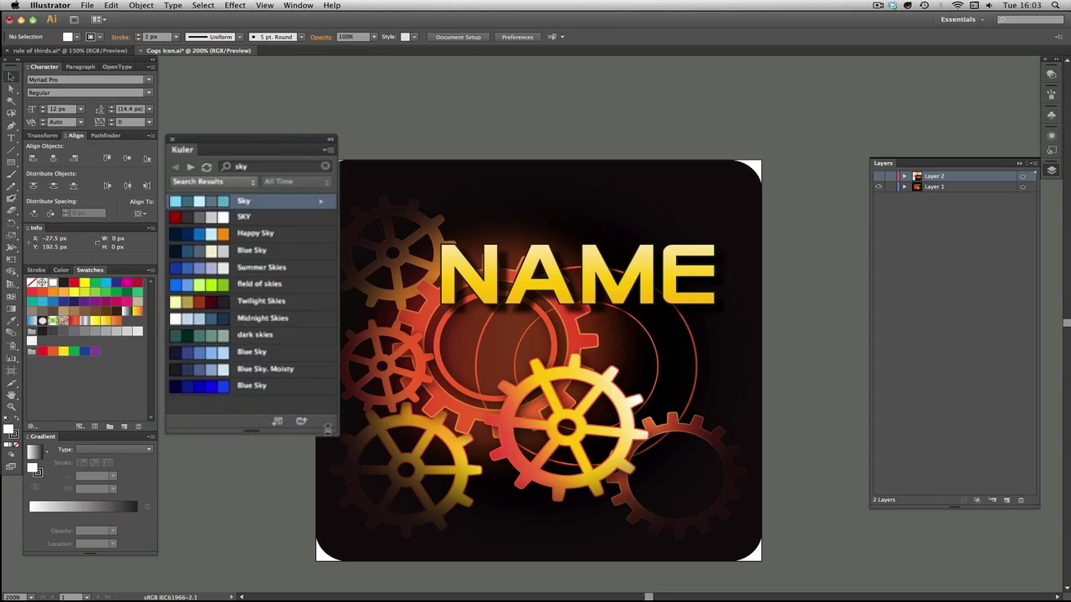
click(192, 167)
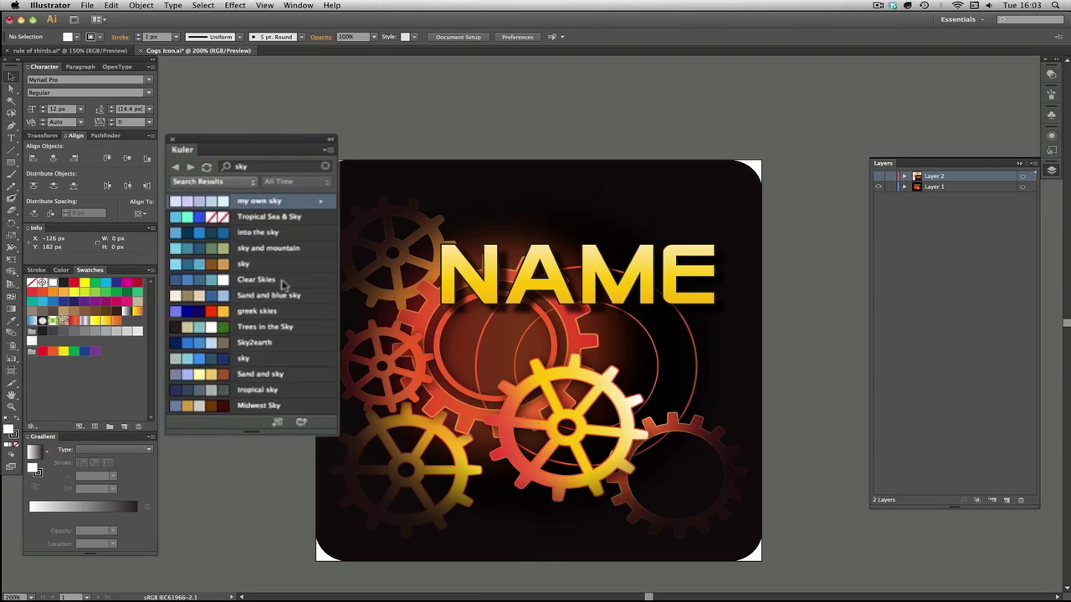
- Replace the sky search with a Kuler search for '80s retro' themes
mouse_move(283, 286)
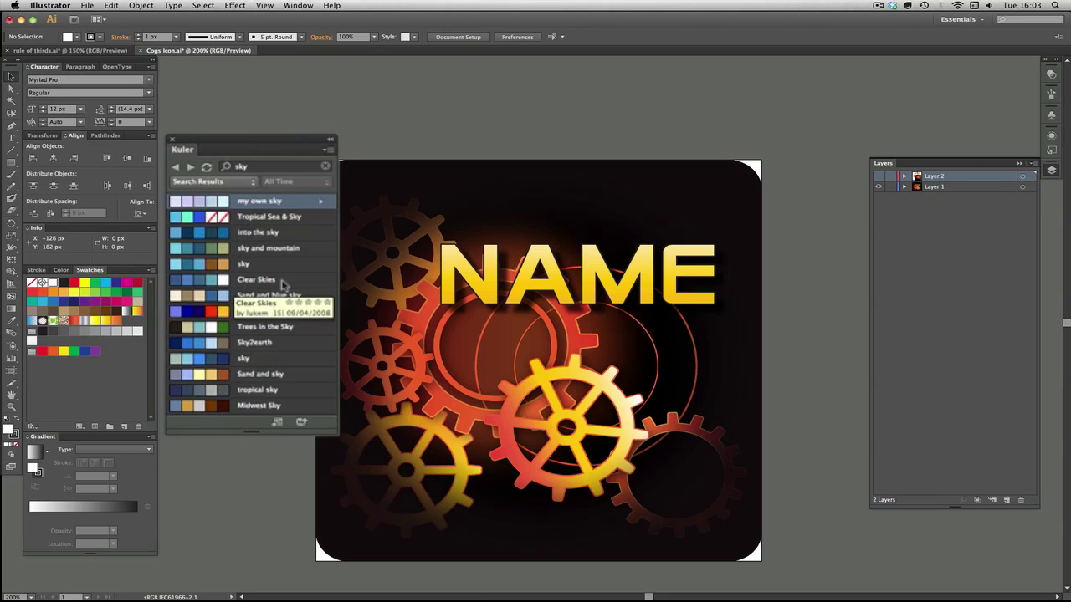
click(326, 166)
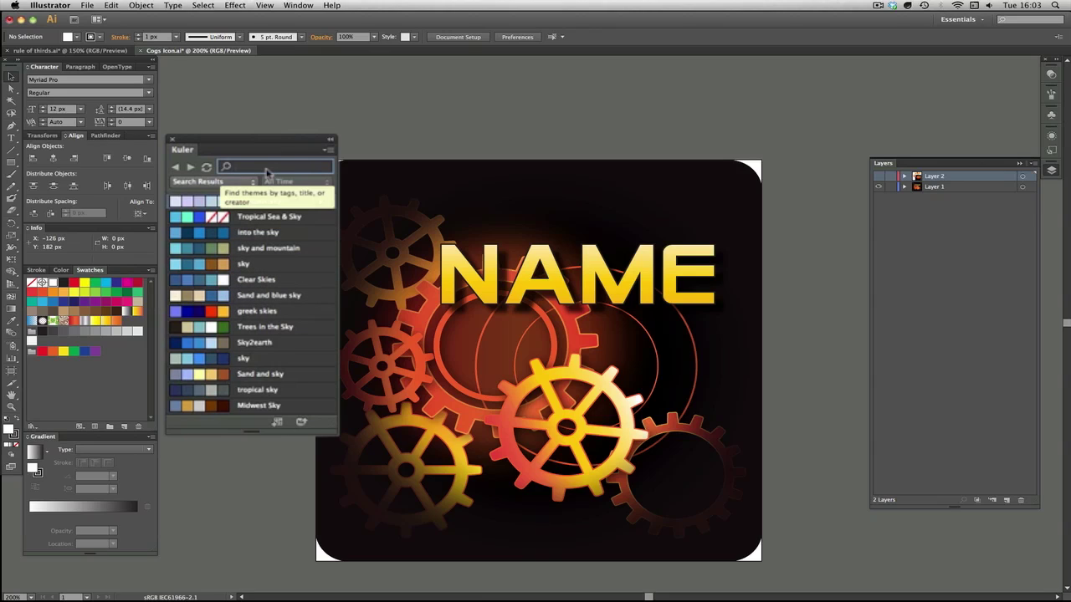
text(80s retro)
key(Return)
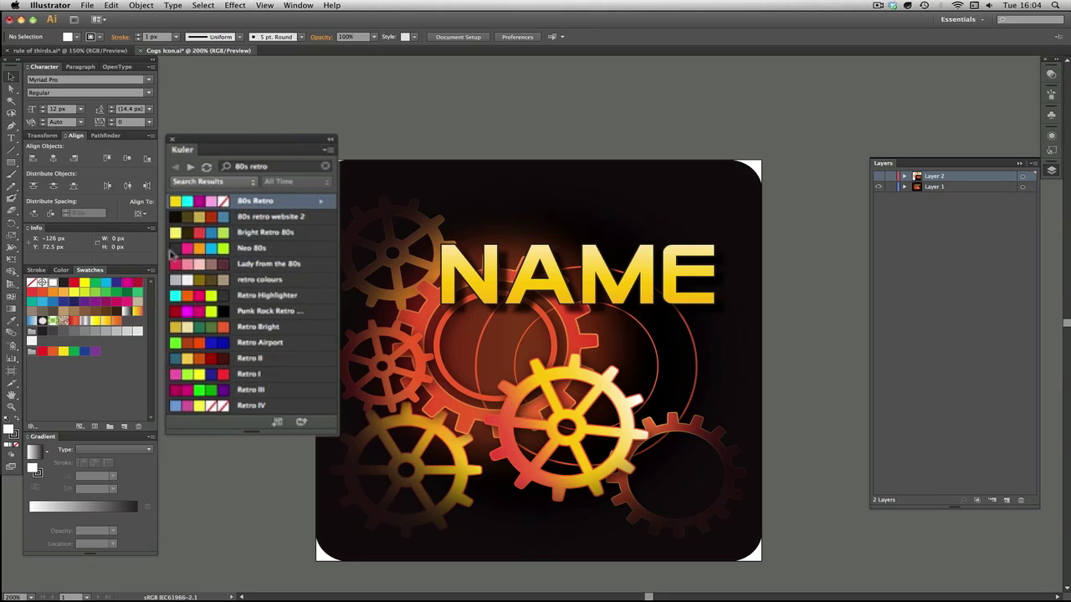
- Add the Neo 80s theme to the Swatches panel as a colour group
click(324, 253)
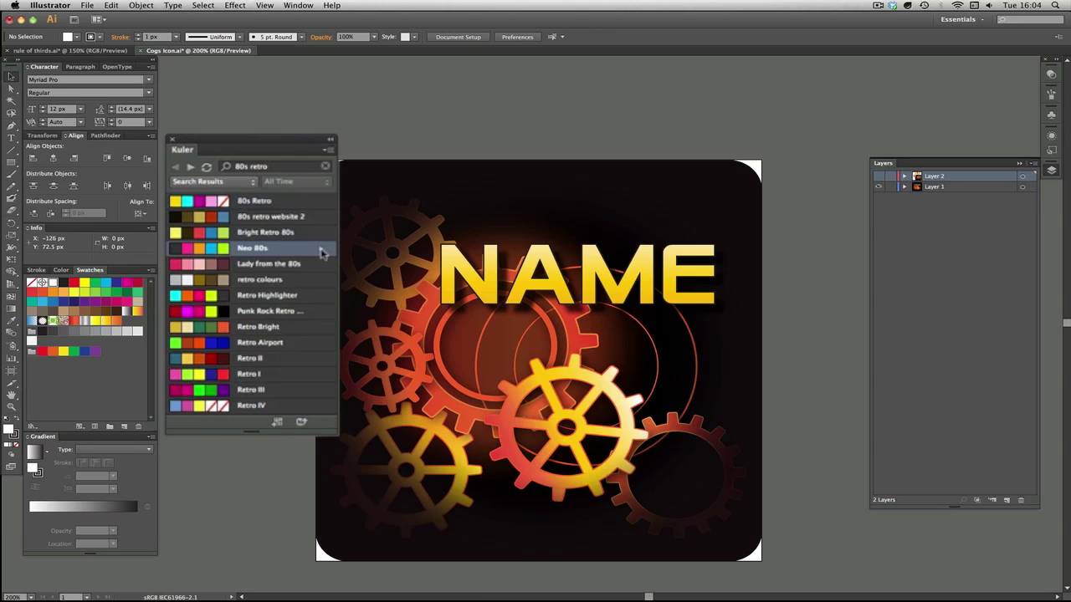
right_click(321, 252)
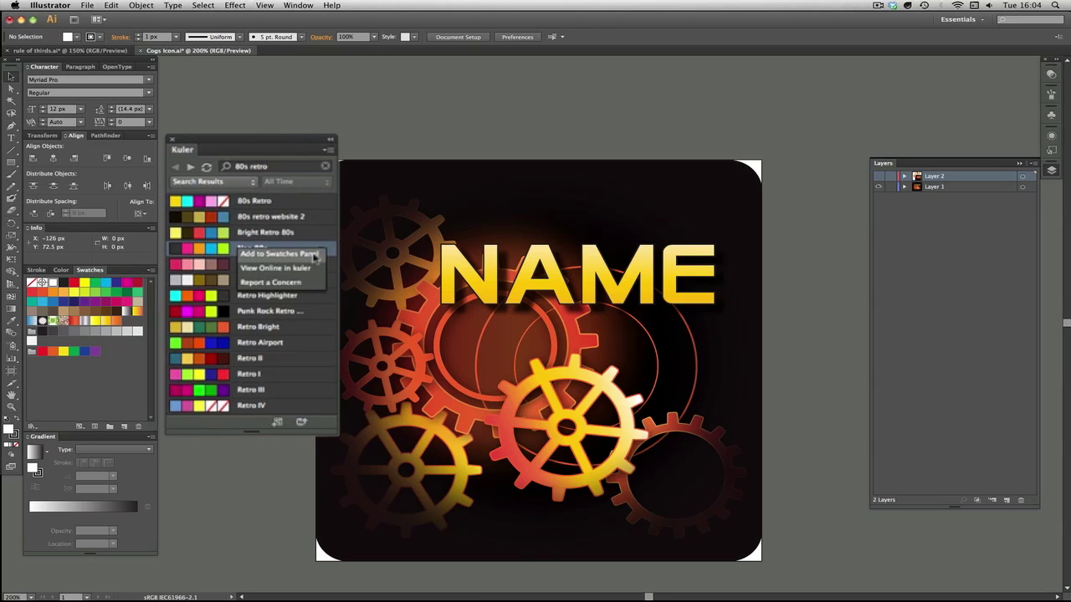
click(312, 255)
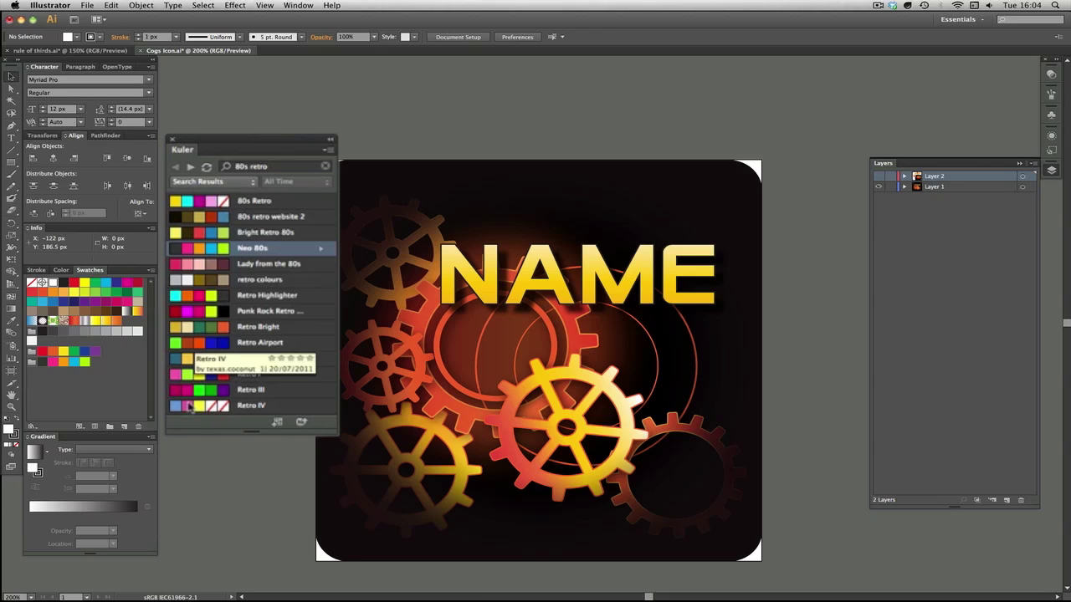
- Search Kuler for 'minedraft grass' themes in place of the 80s retro results
click(325, 167)
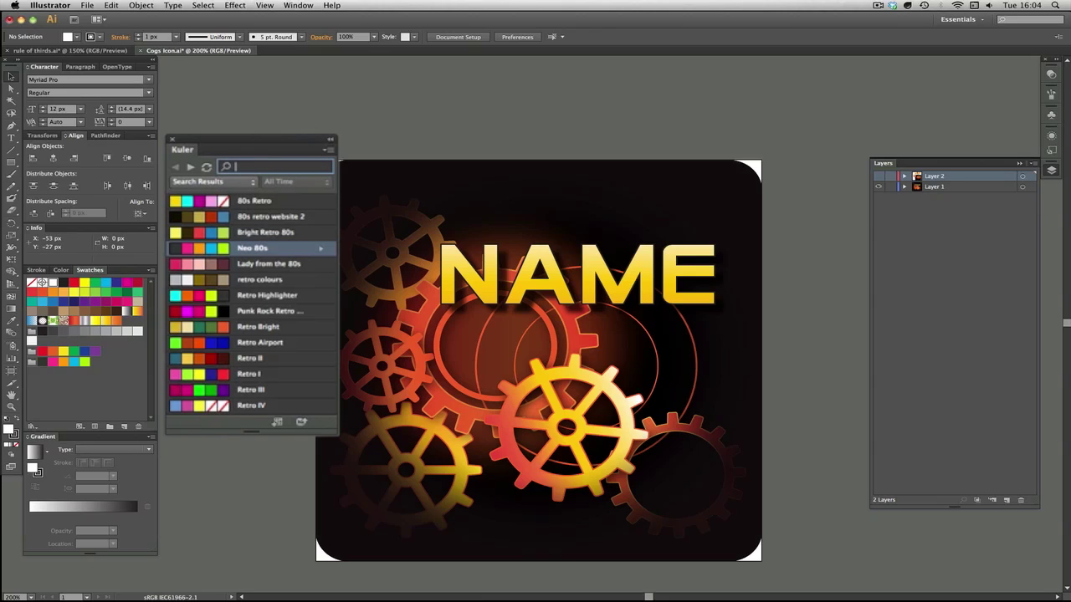
text(minedraft grass)
key(Return)
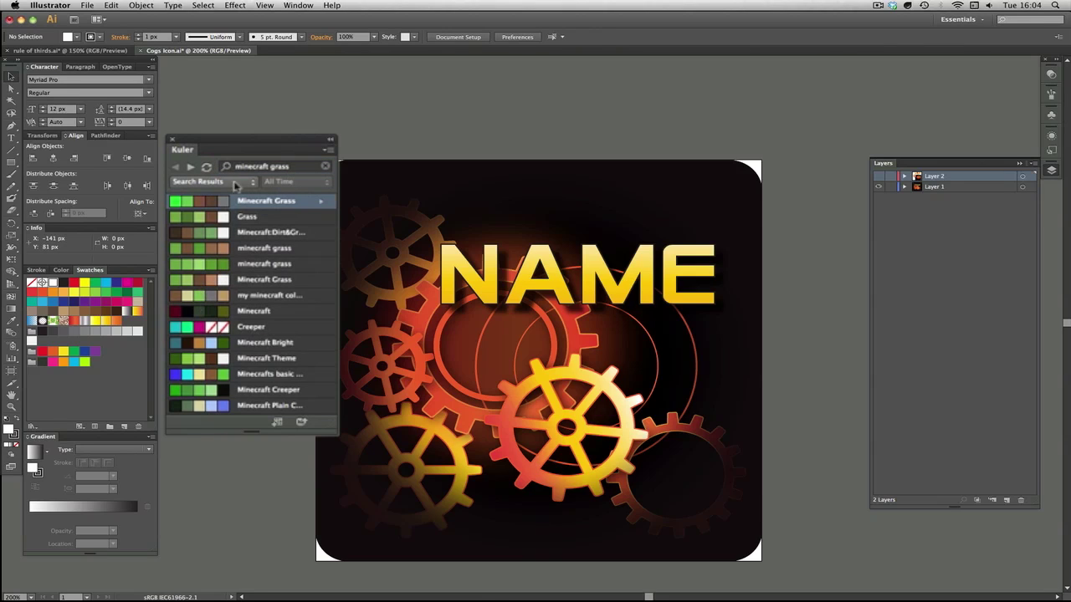
- Replace the search with 'call of duty' to list its themes
click(325, 165)
text(call of duty)
key(Return)
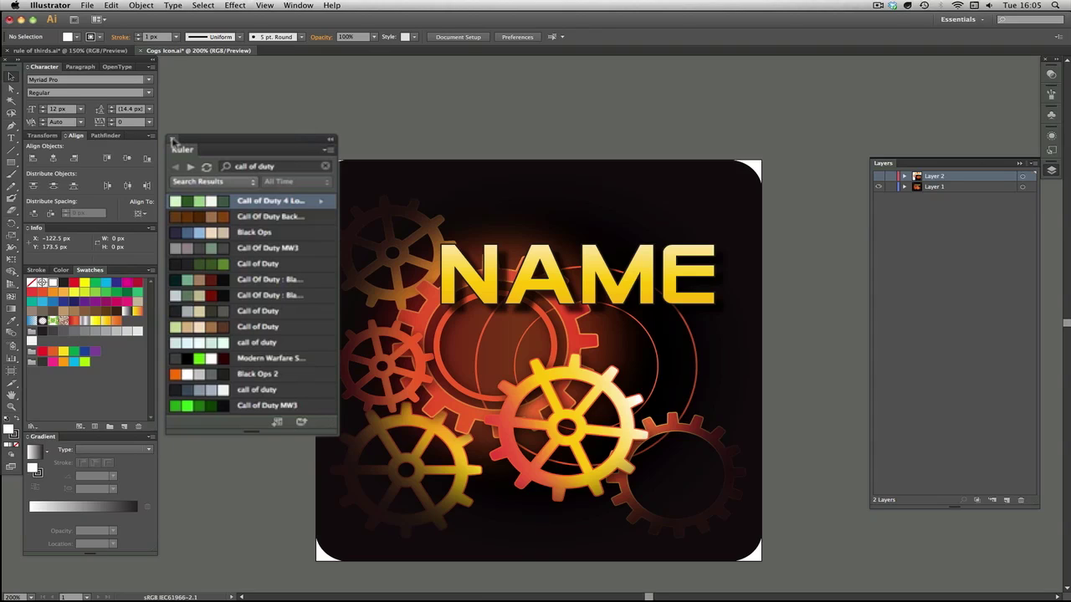
- Shrink the Kuler panel and close it, leaving the cog icon artwork on display
drag(172, 140, 181, 159)
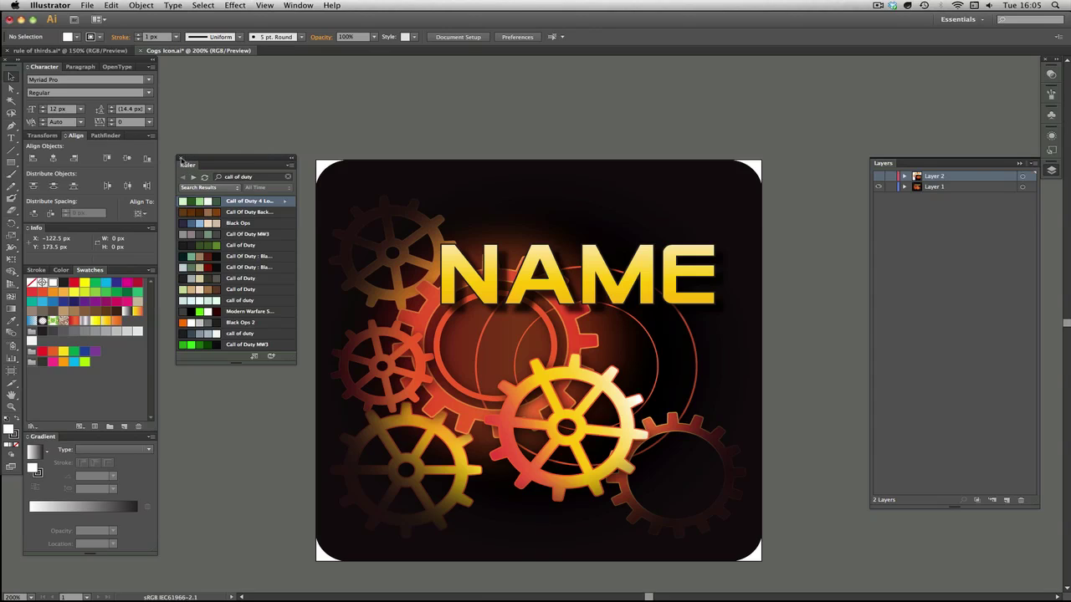
click(181, 159)
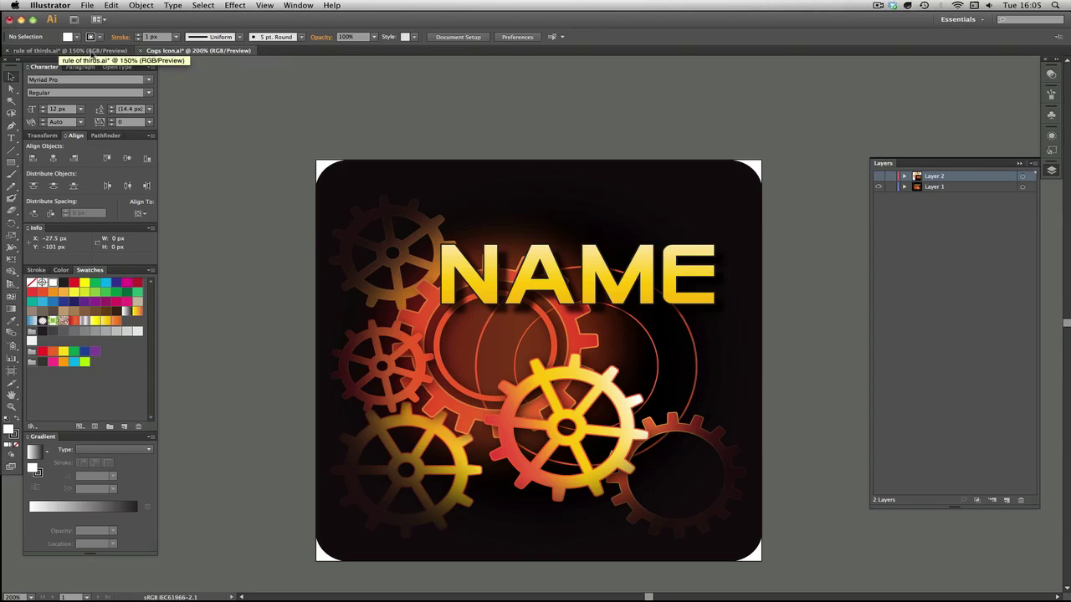
click(92, 52)
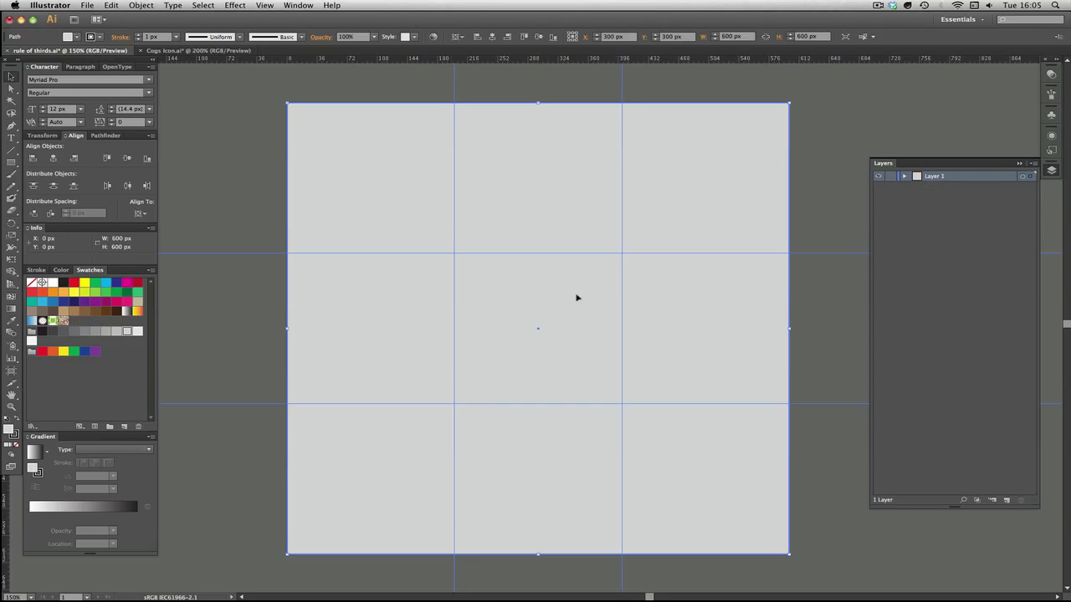
key(super+minus)
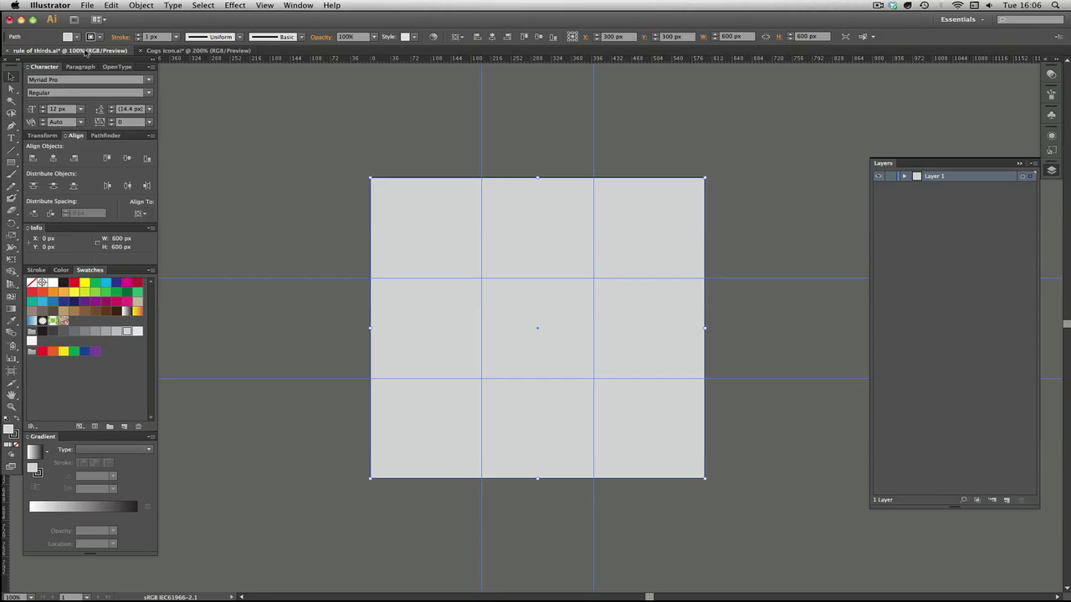
click(178, 51)
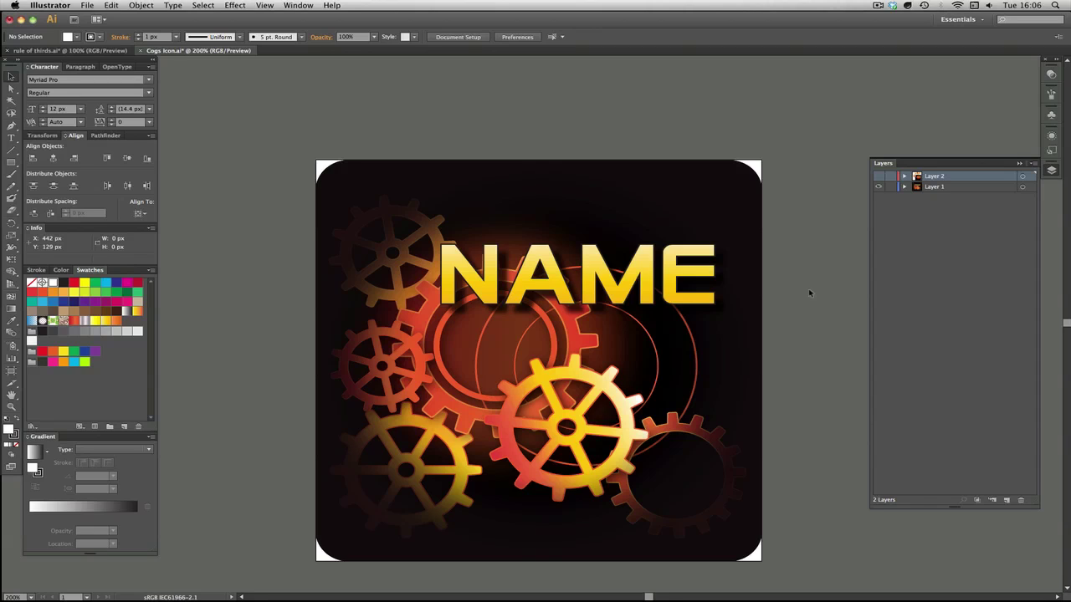
drag(803, 292, 796, 265)
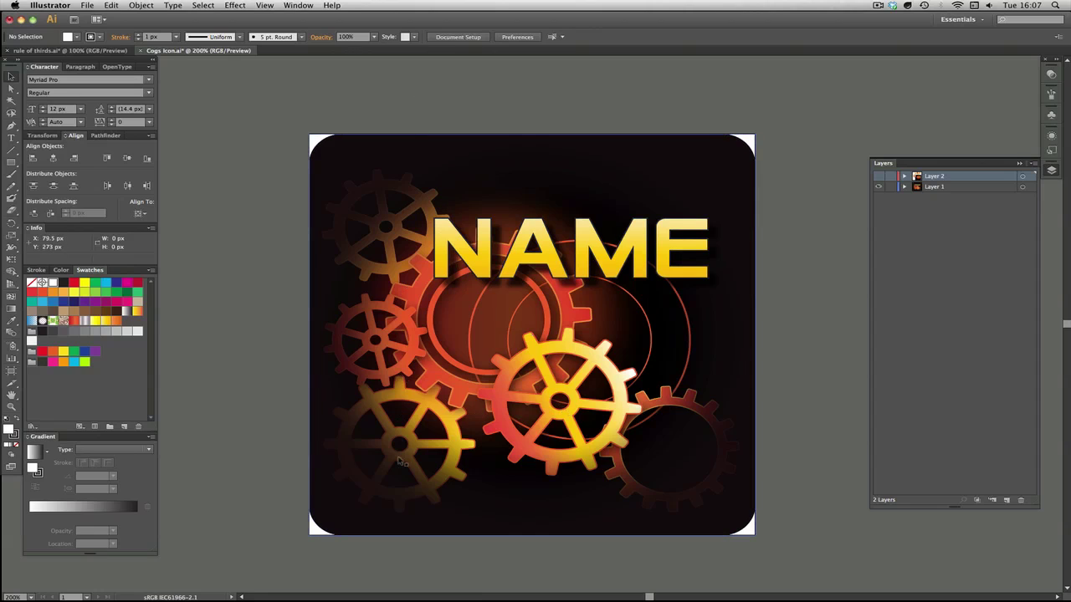
- Hide Layer 2 and set the blurred red glow circle's opacity to 50%
click(878, 177)
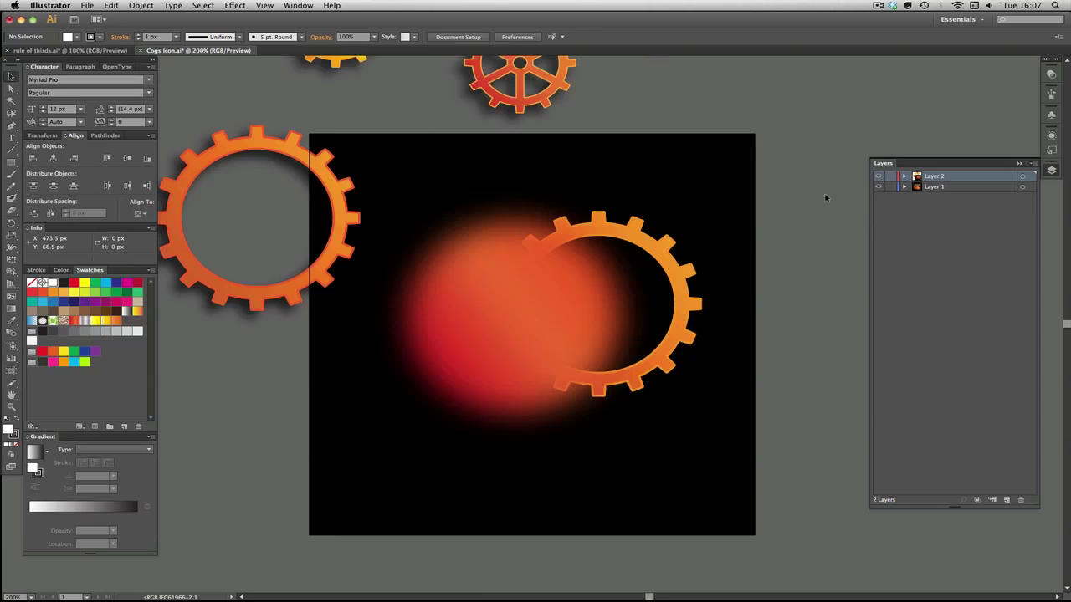
drag(818, 139, 831, 220)
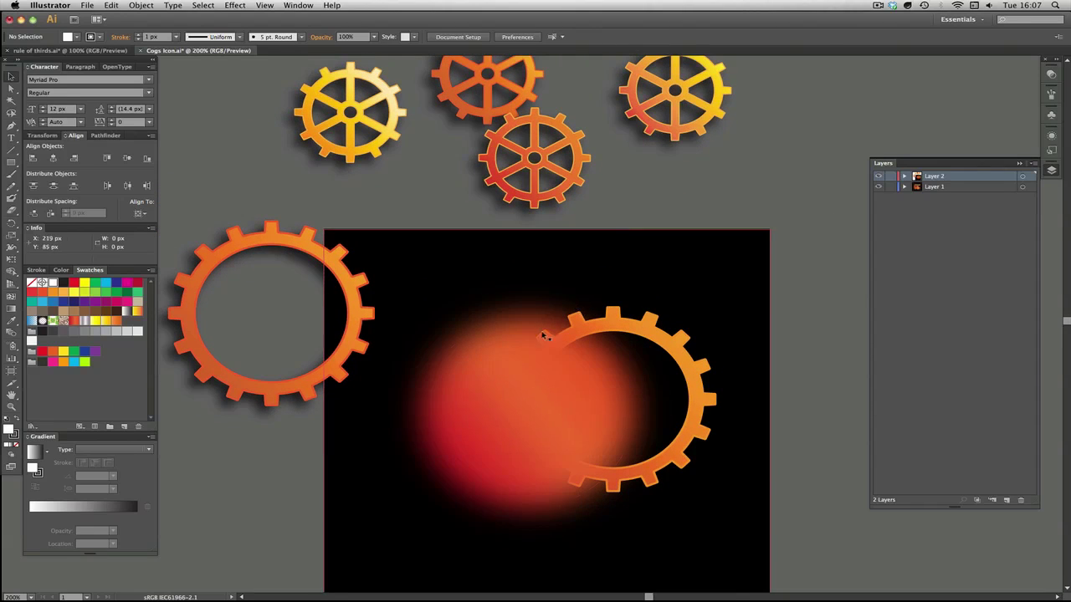
click(485, 348)
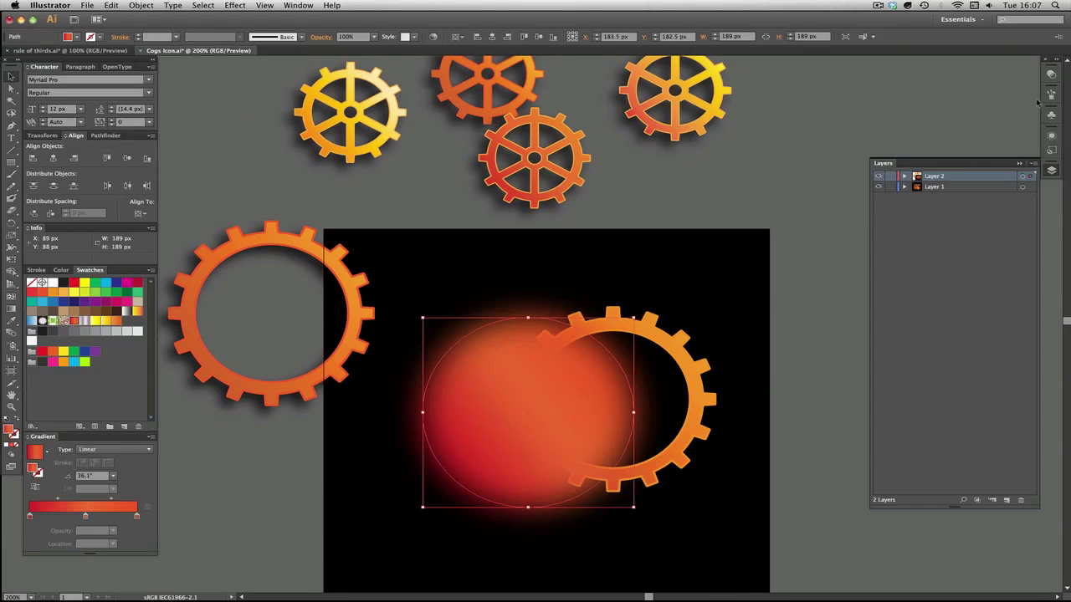
click(1051, 73)
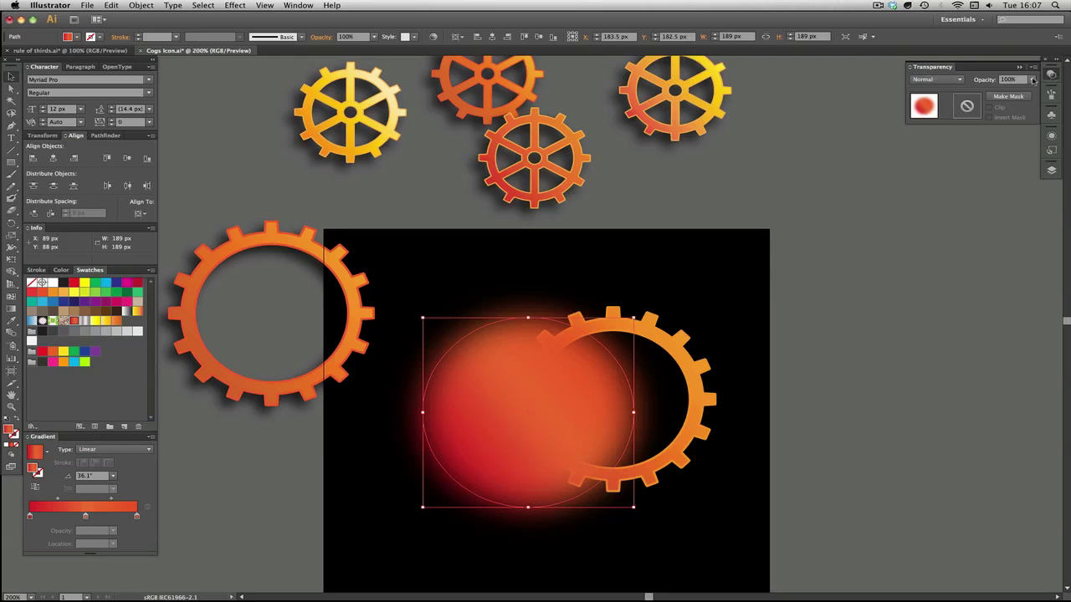
text(50)
key(Return)
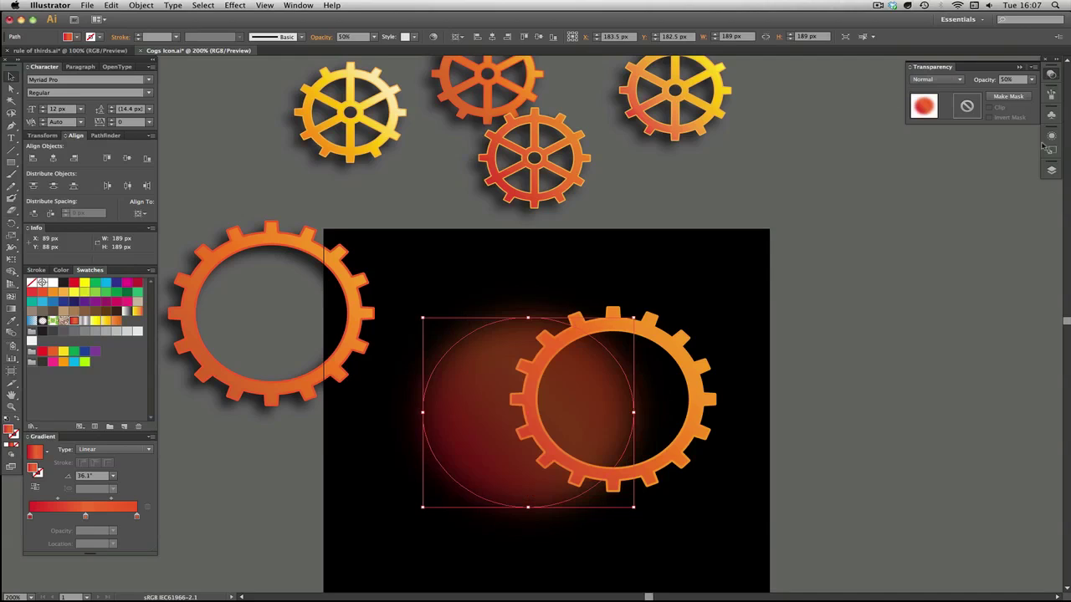
click(846, 171)
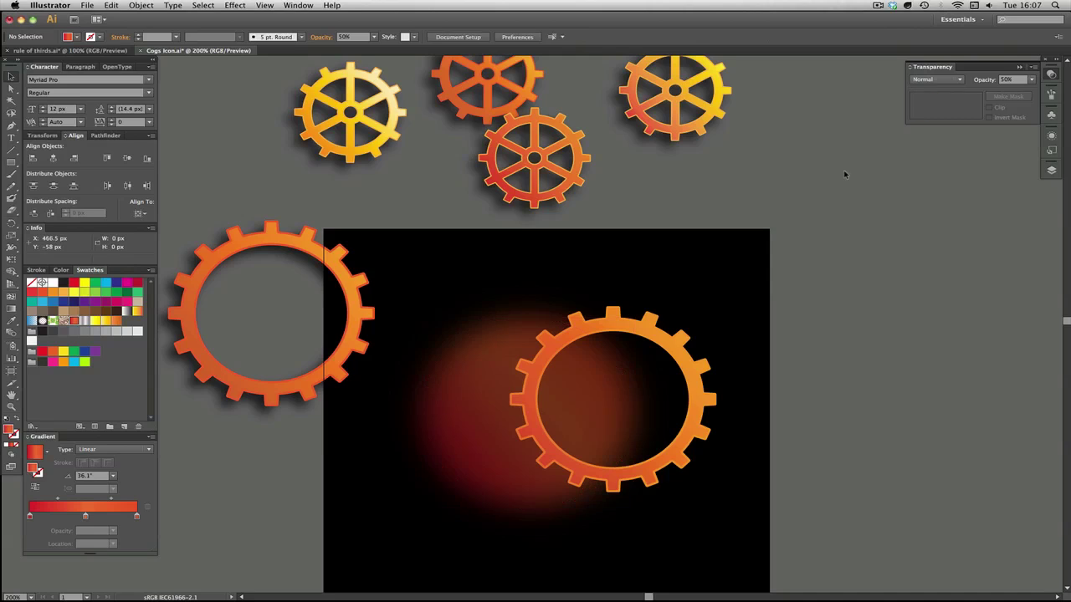
- Drag the spoked cogs and the two large ring cogs from the pasteboard onto the black square, rings at lower right and left
click(687, 136)
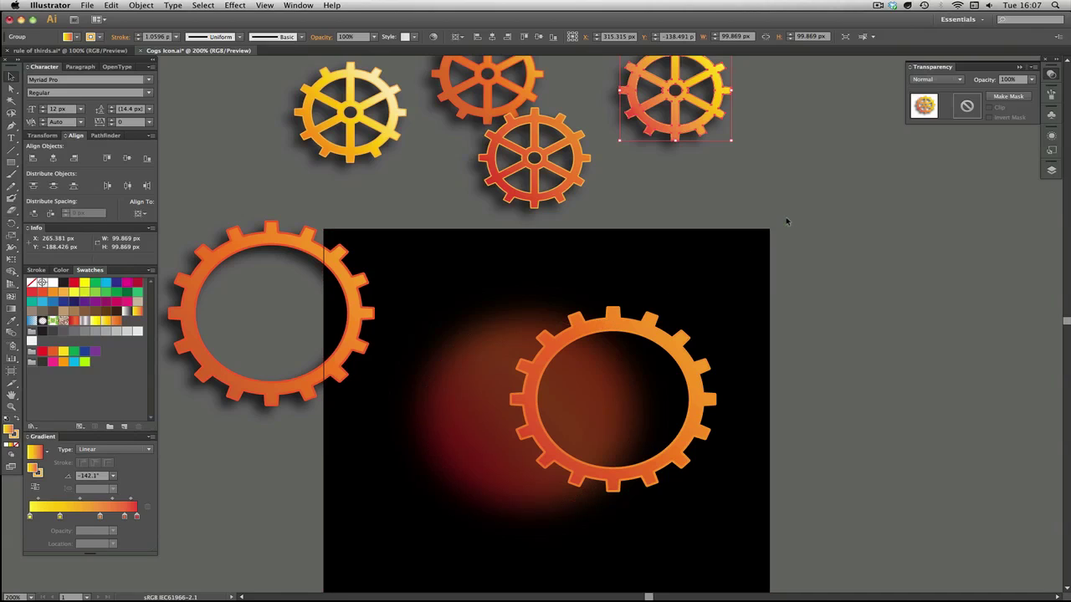
drag(695, 127, 539, 514)
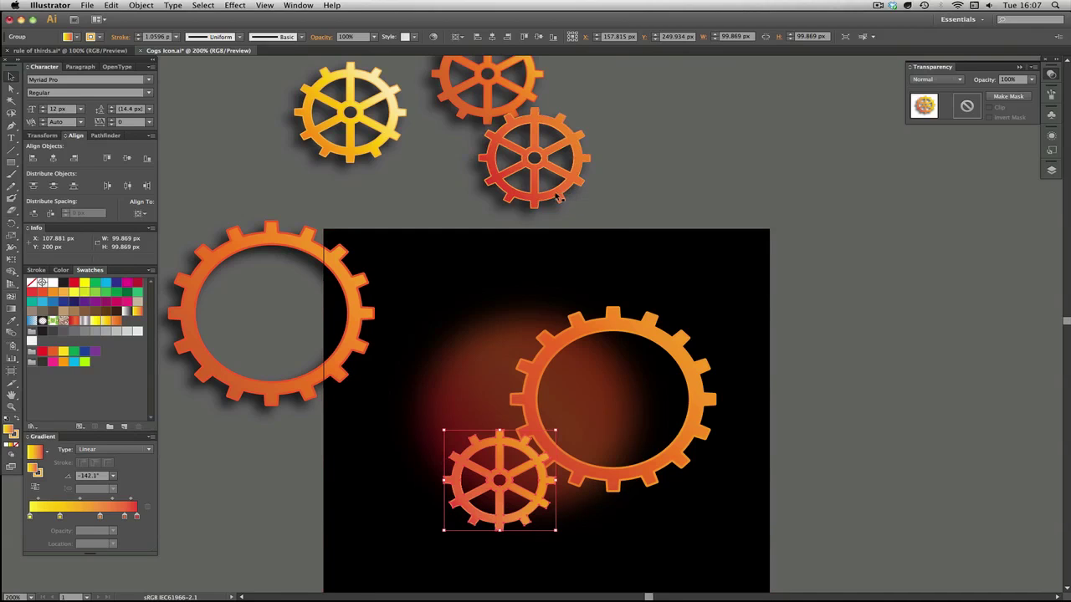
drag(556, 197, 437, 461)
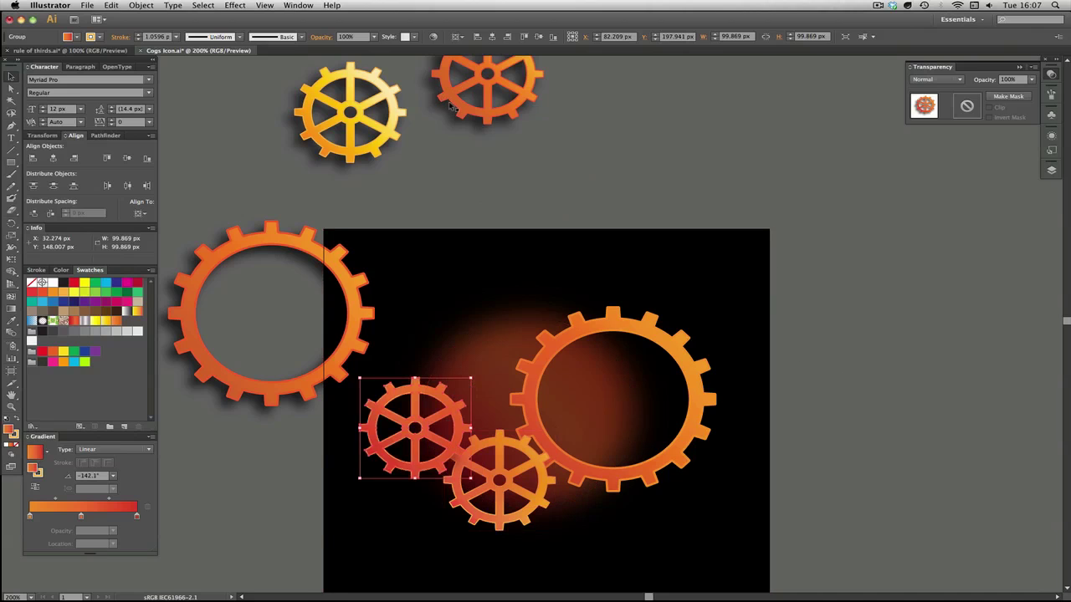
drag(459, 119, 391, 338)
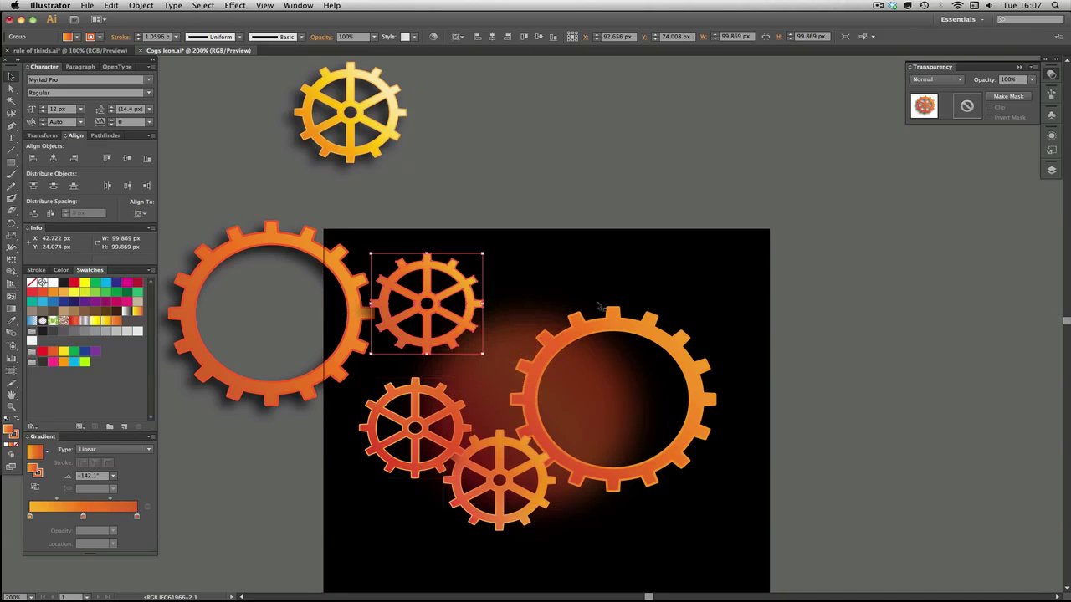
click(477, 325)
drag(477, 325, 622, 508)
drag(829, 452, 823, 343)
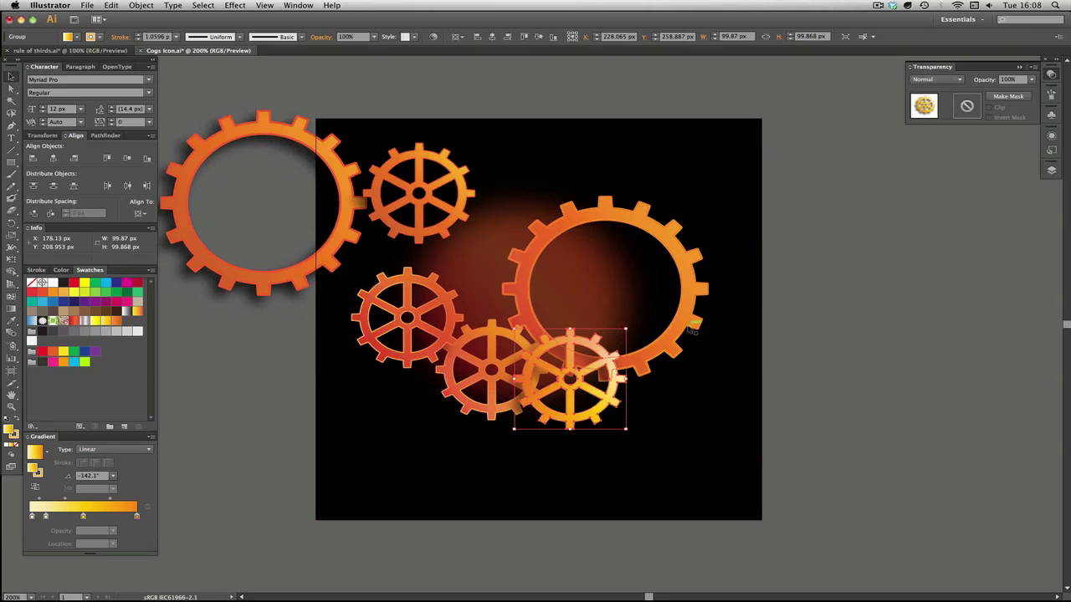
drag(682, 333, 714, 442)
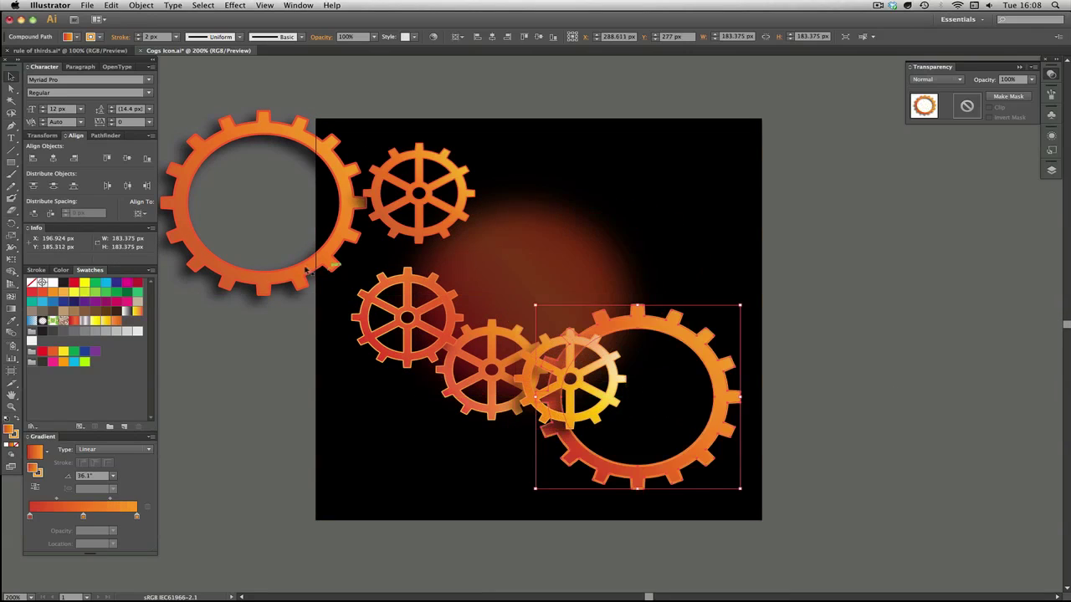
drag(268, 276, 441, 429)
- Nudge the red glow circle slightly left and down
click(855, 370)
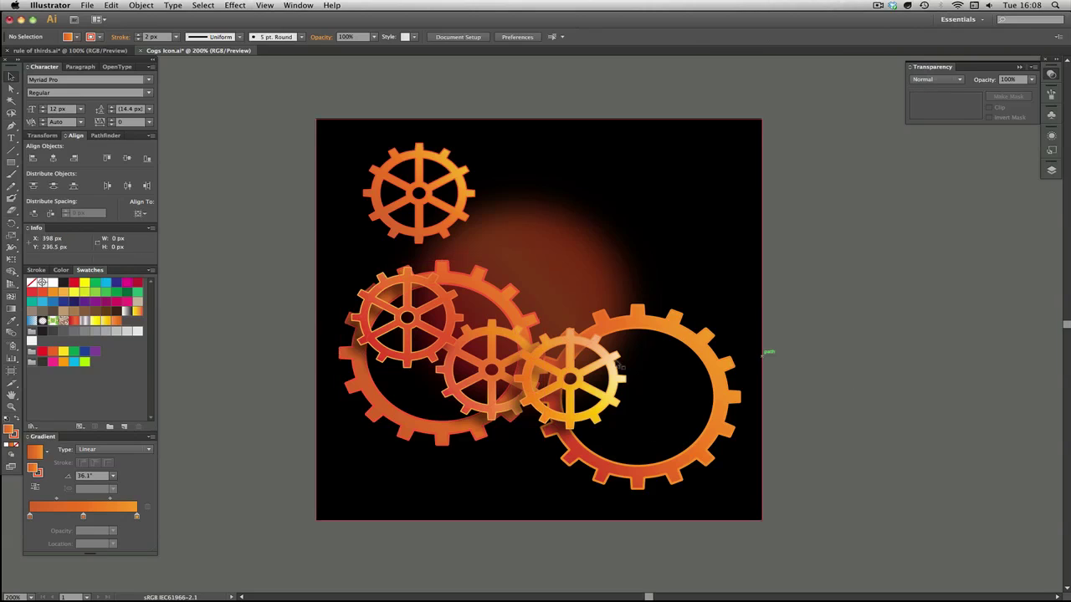
drag(569, 343, 545, 362)
click(868, 311)
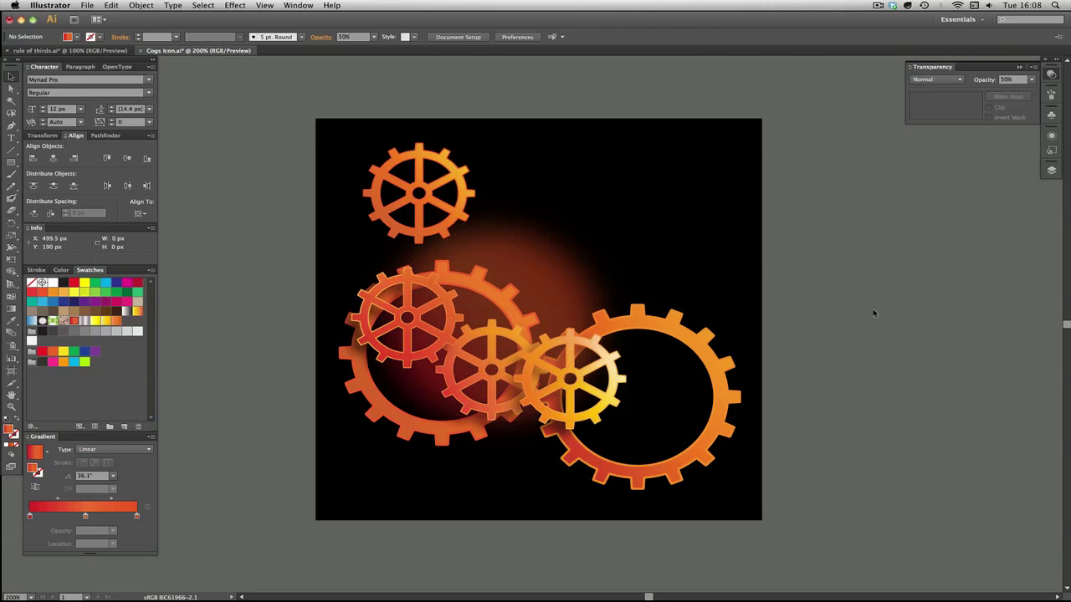
click(475, 408)
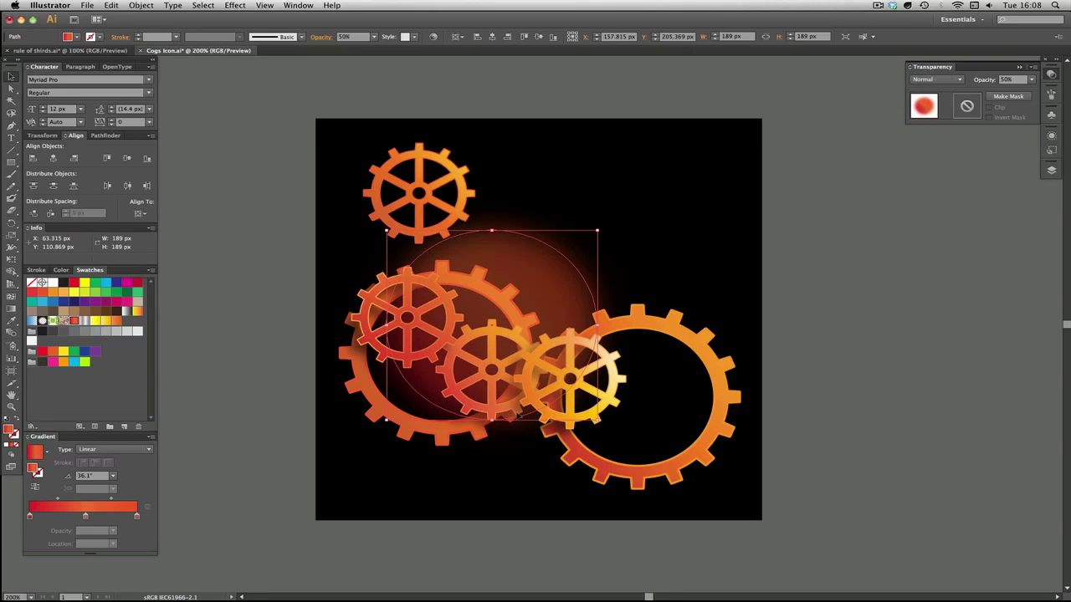
click(820, 404)
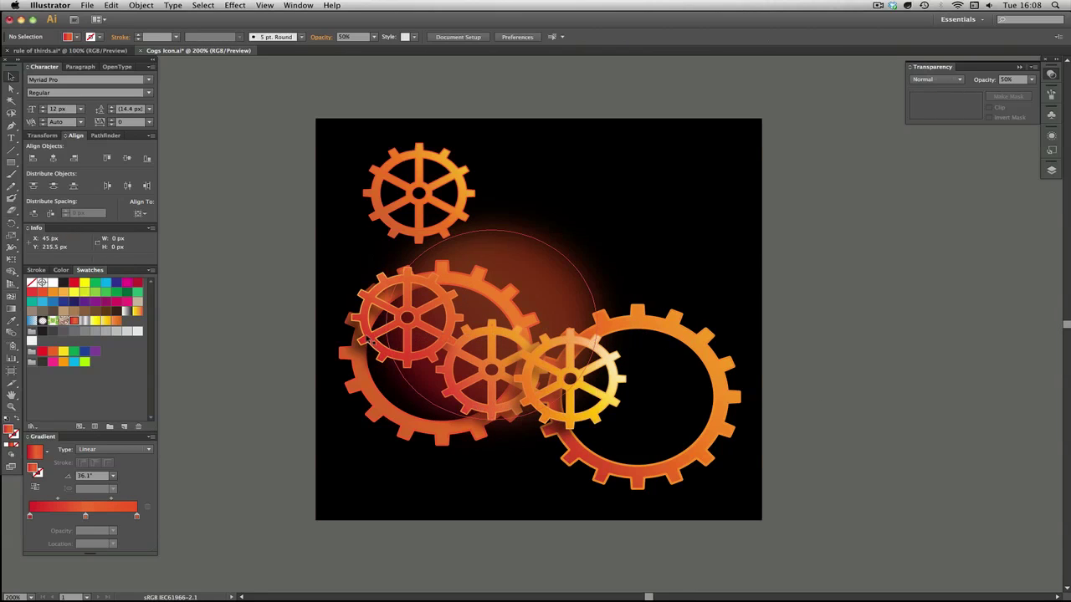
mouse_move(371, 339)
mouse_down()
mouse_move(365, 346)
mouse_move(355, 324)
mouse_move(371, 358)
mouse_up()
- Lock the glow circle's <Path> in Layer 2 and shift the top cog up-left
click(1052, 170)
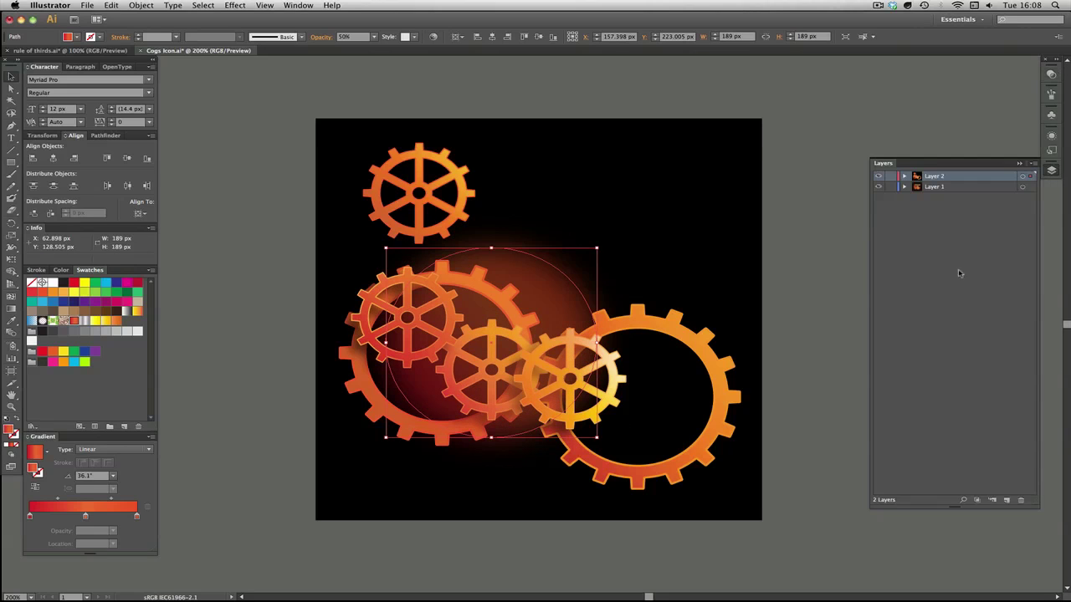
click(904, 176)
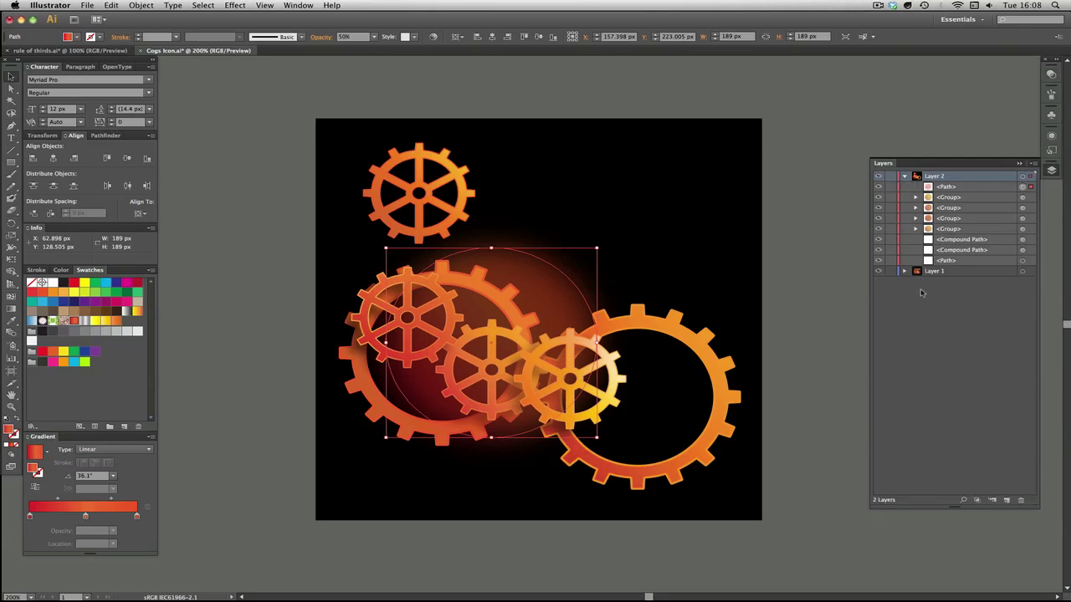
click(889, 186)
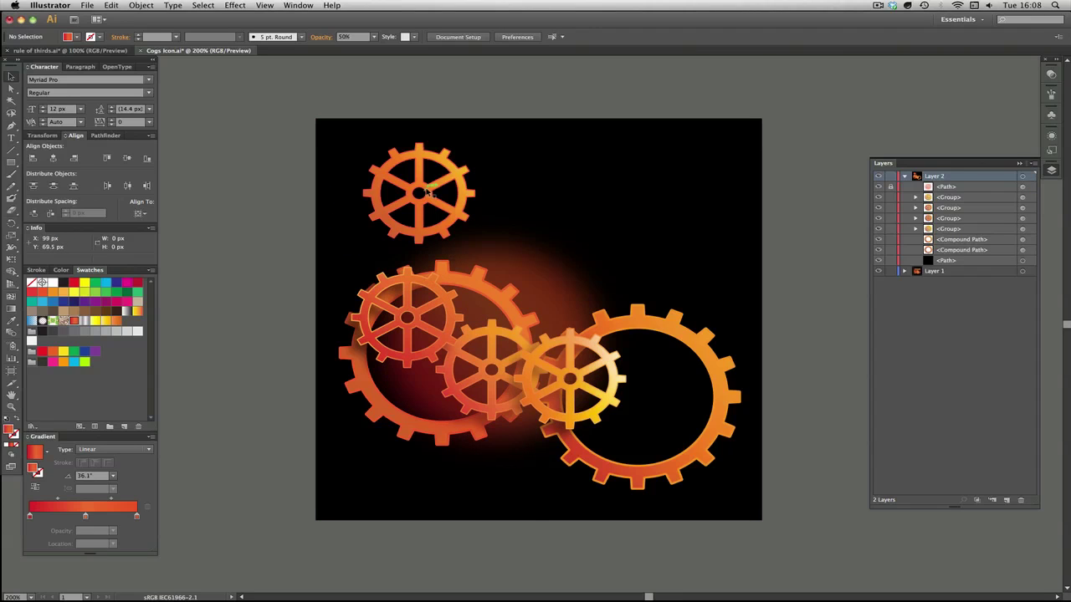
drag(436, 201, 414, 188)
- Drag the middle cog down near the square's bottom, then select the yellow cog on the right
drag(408, 315, 442, 415)
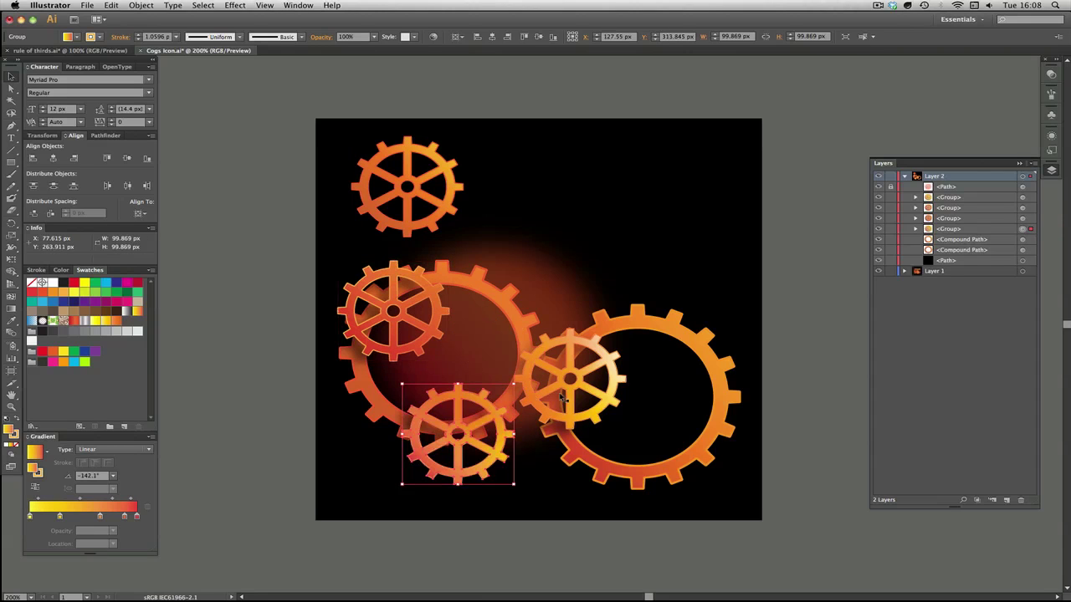
click(620, 377)
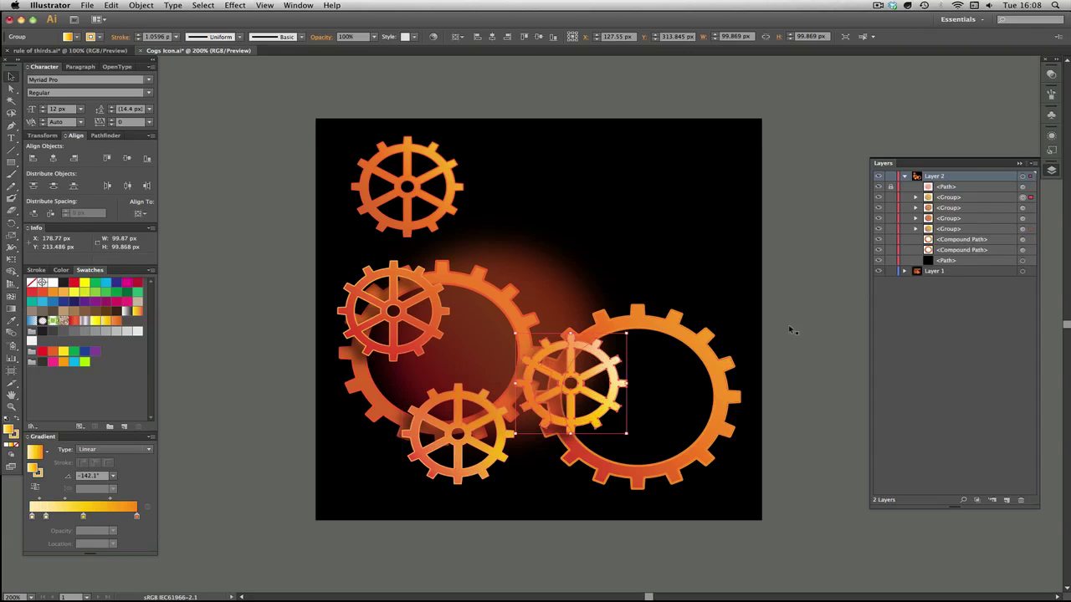